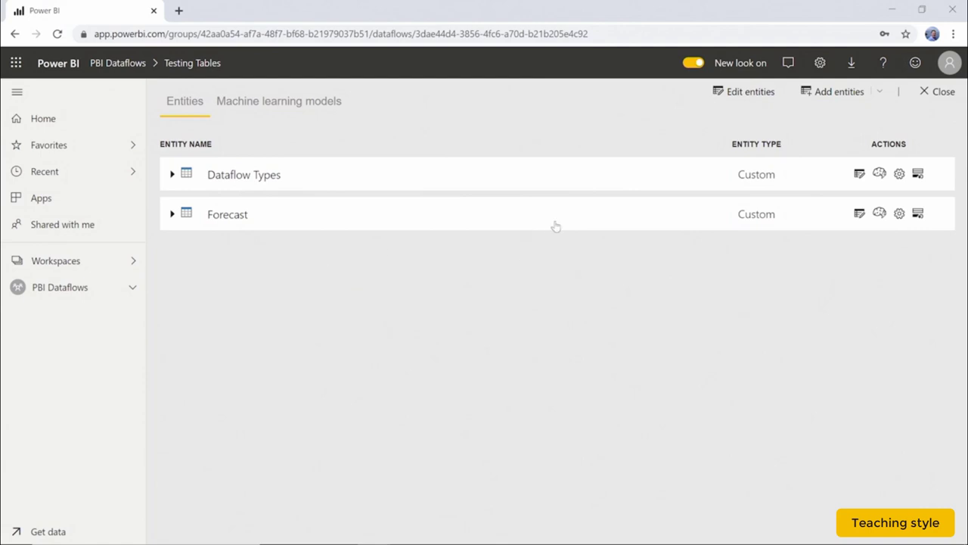
Open the Forecast entity's query for editing and promote its first row to column headers
left_click(860, 215)
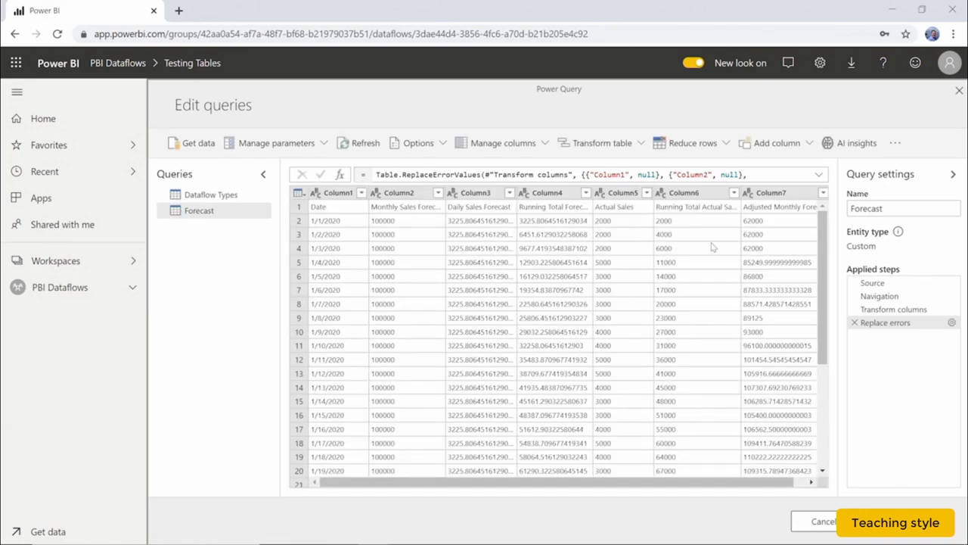
left_click(883, 285)
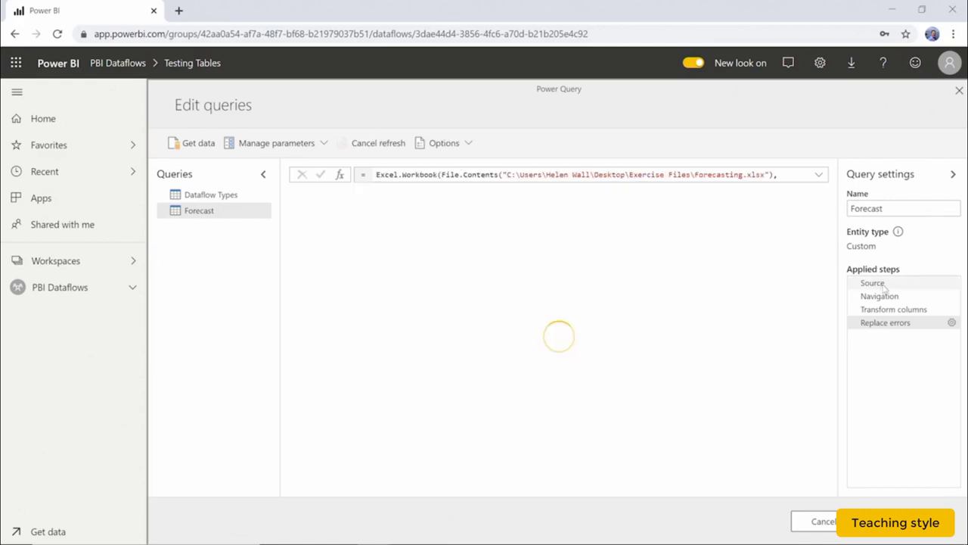
left_click(660, 174)
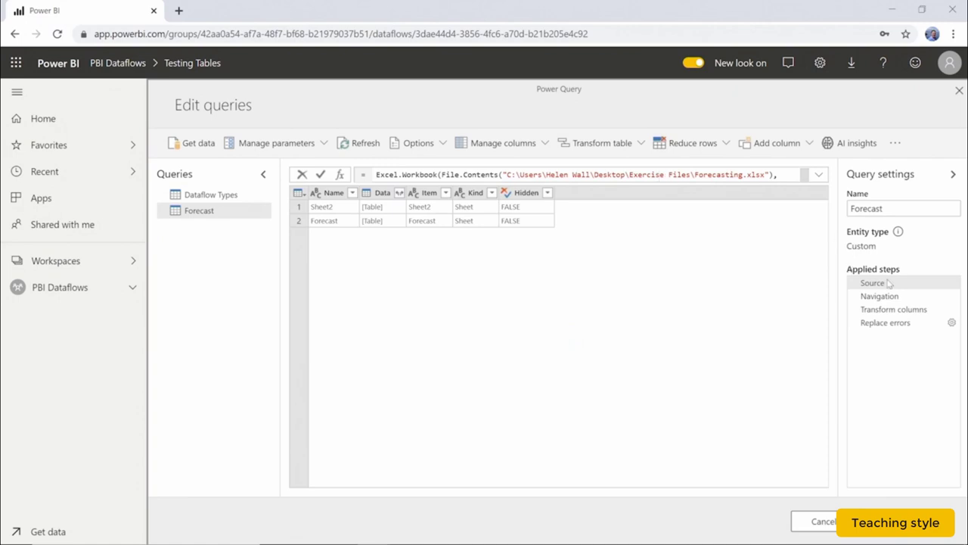
left_click(912, 327)
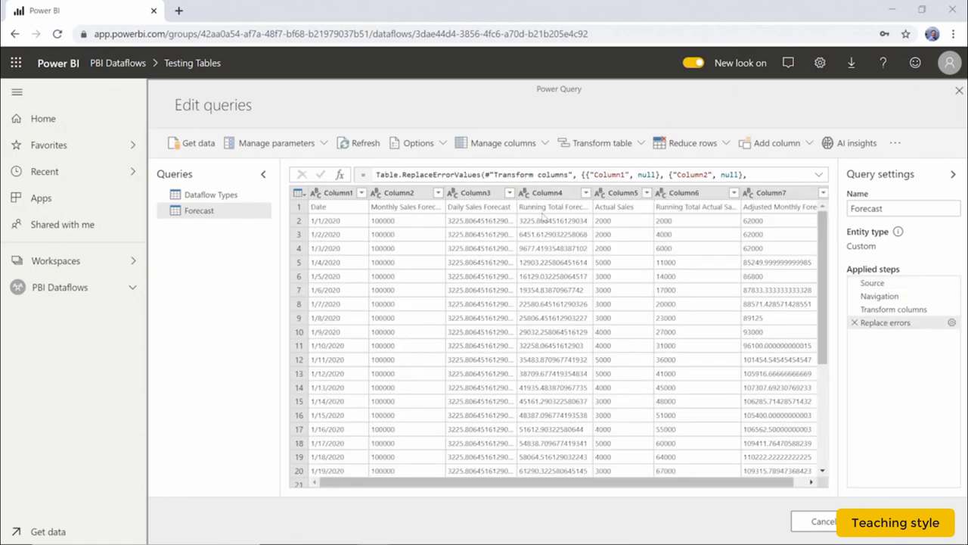
left_click(619, 149)
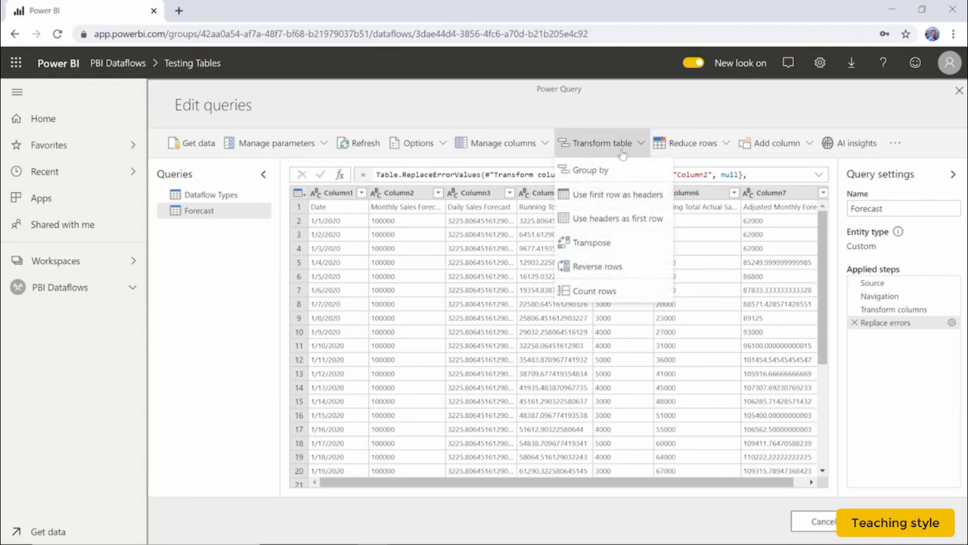
left_click(627, 196)
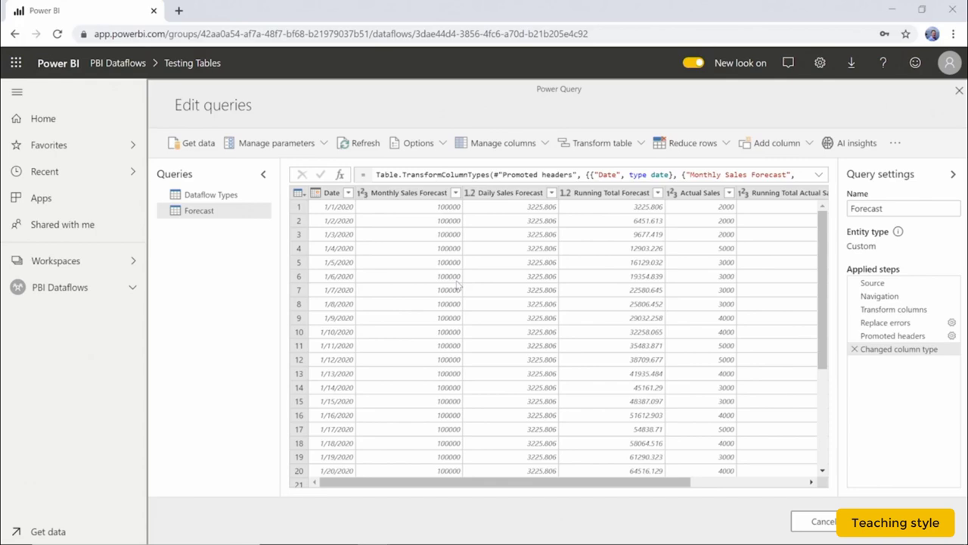
Check the AI insights functions for the Forecast query and save the query edits without refreshing the data
left_click(847, 145)
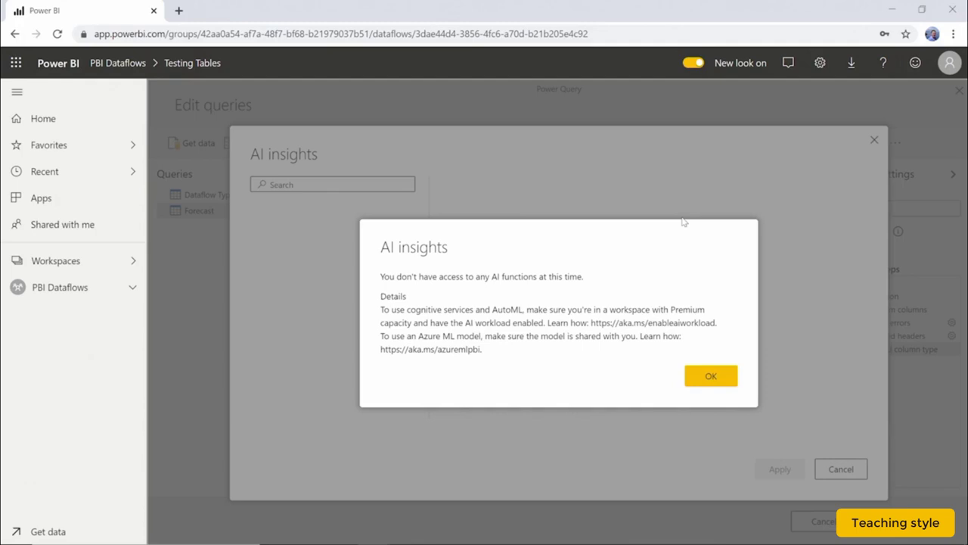
left_click(711, 379)
left_click(874, 141)
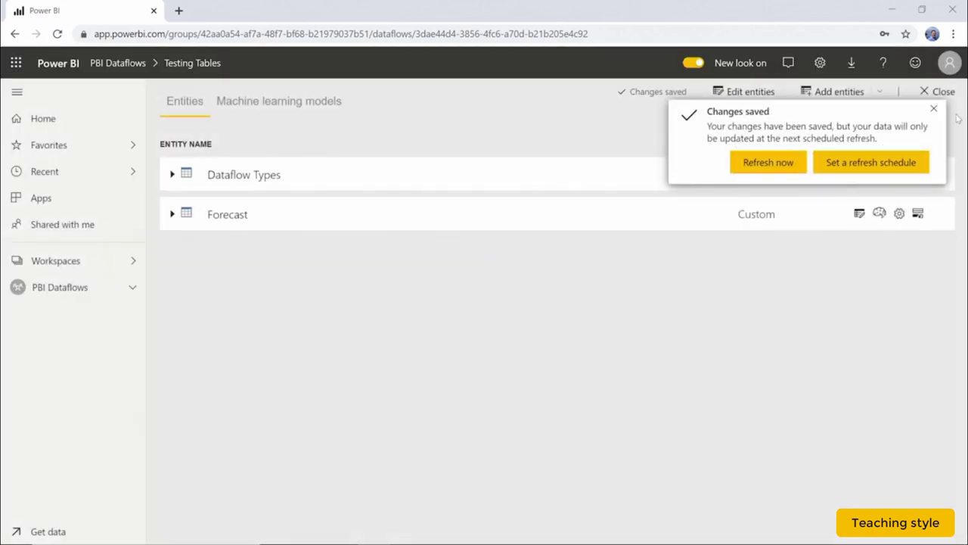
left_click(934, 108)
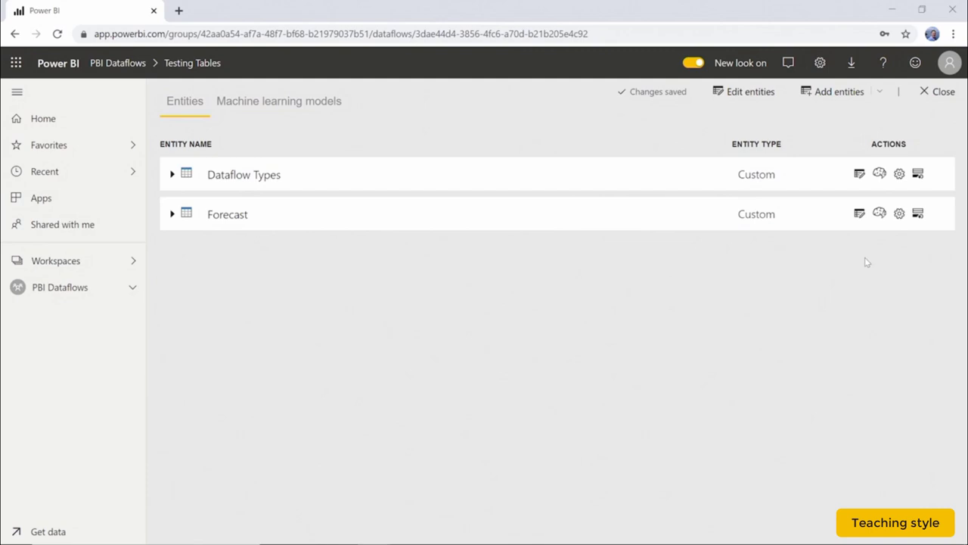
Reopen the Forecast entity's query editor, examine the Dataflow Types query and its available actions, and return to the workspace's dataflow list without saving
left_click(859, 214)
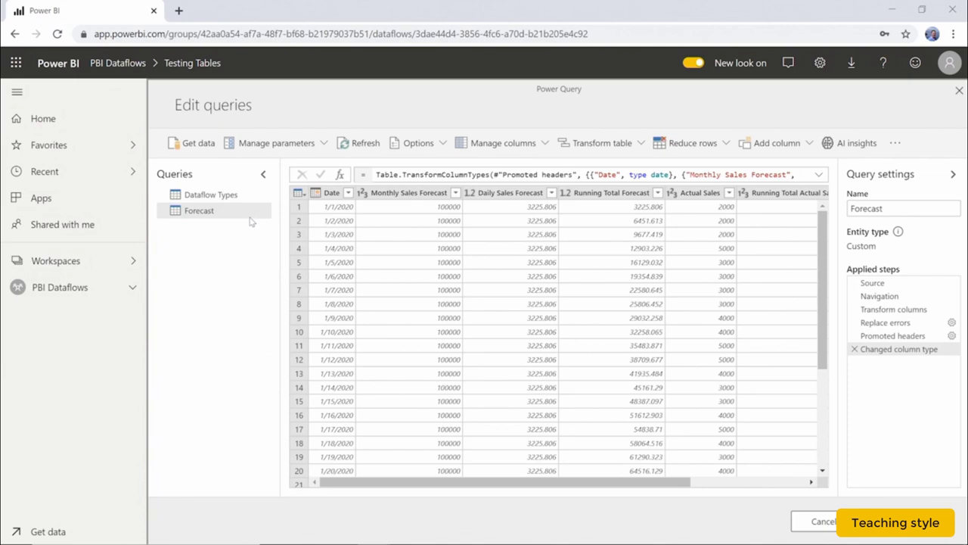
left_click(249, 199)
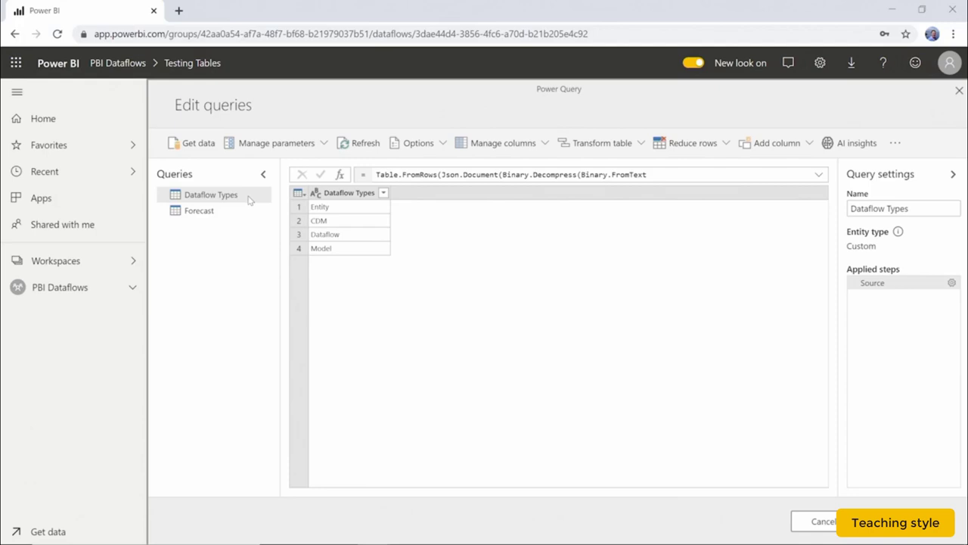
right_click(249, 199)
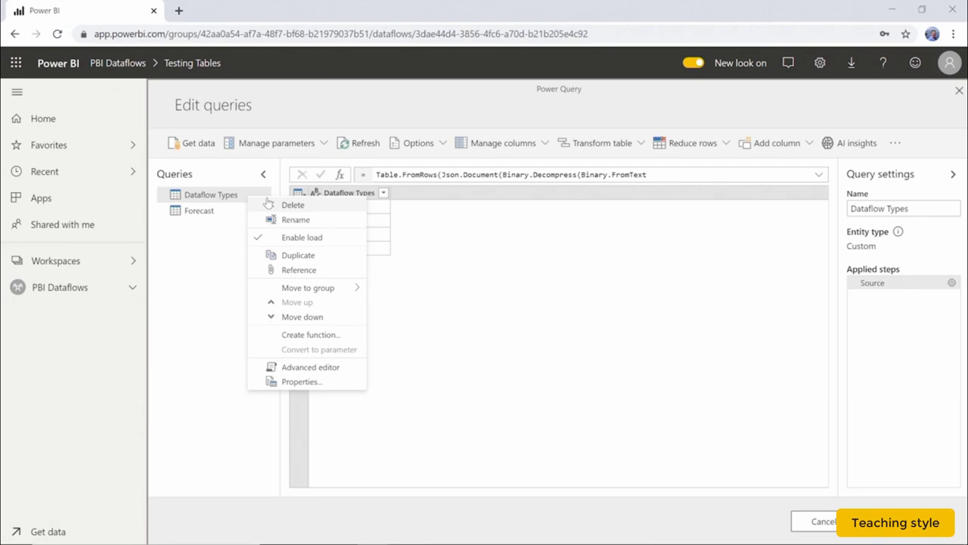
left_click(203, 295)
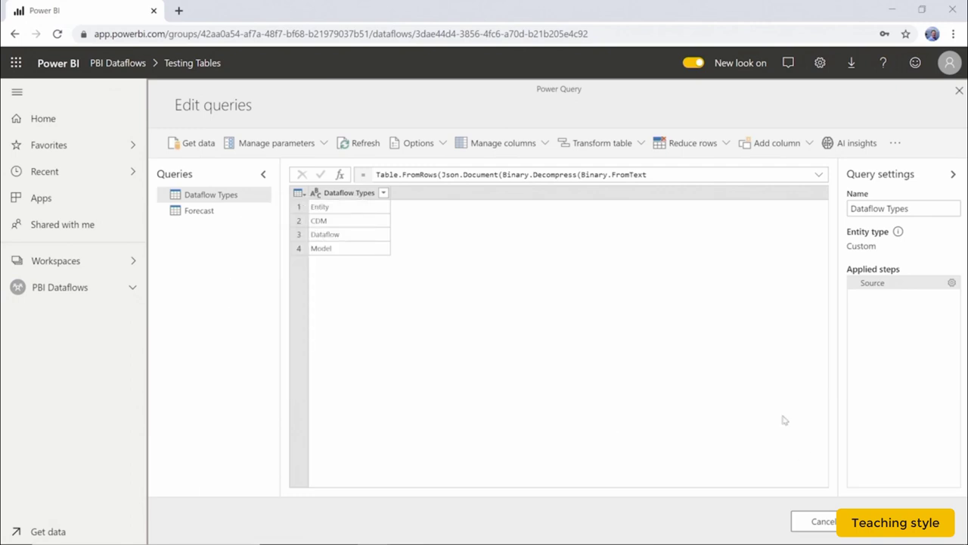
left_click(824, 522)
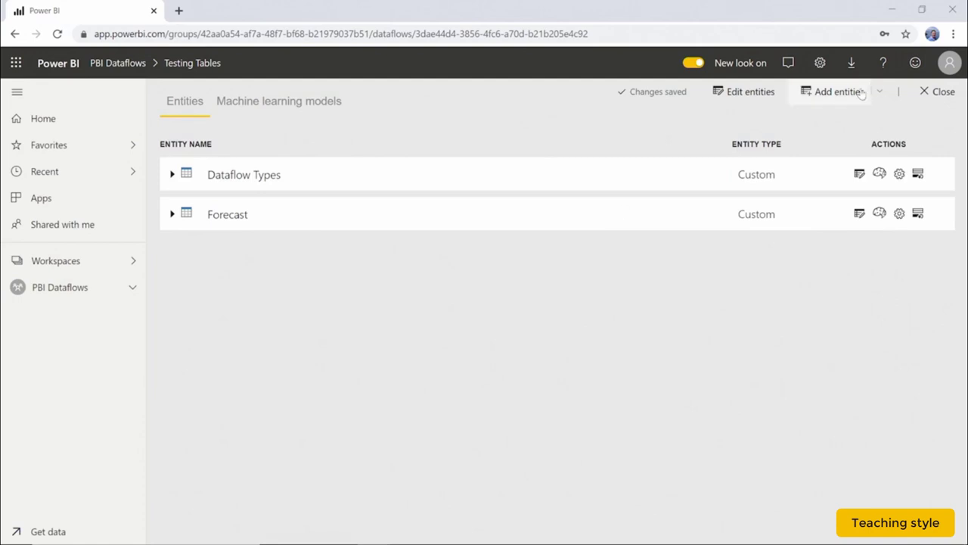
left_click(926, 94)
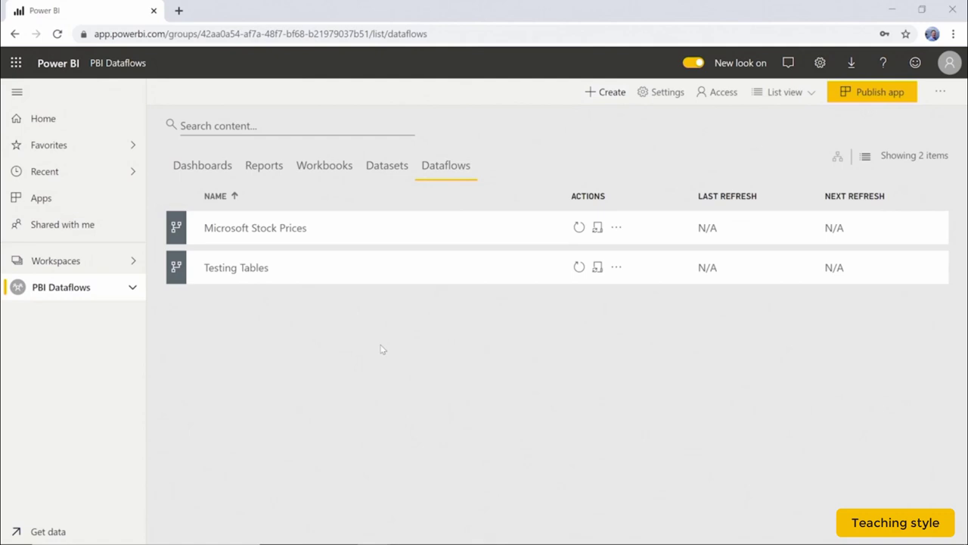
left_click(616, 269)
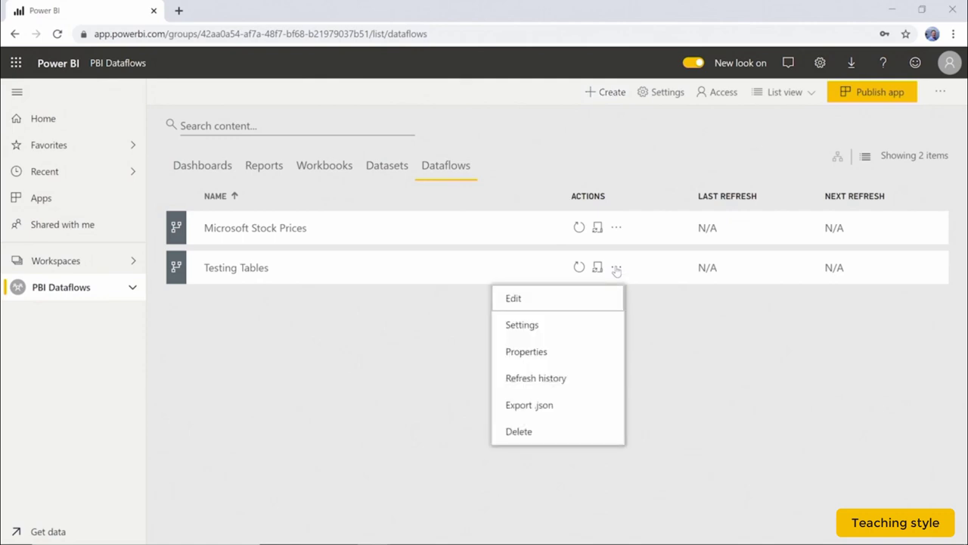
left_click(560, 433)
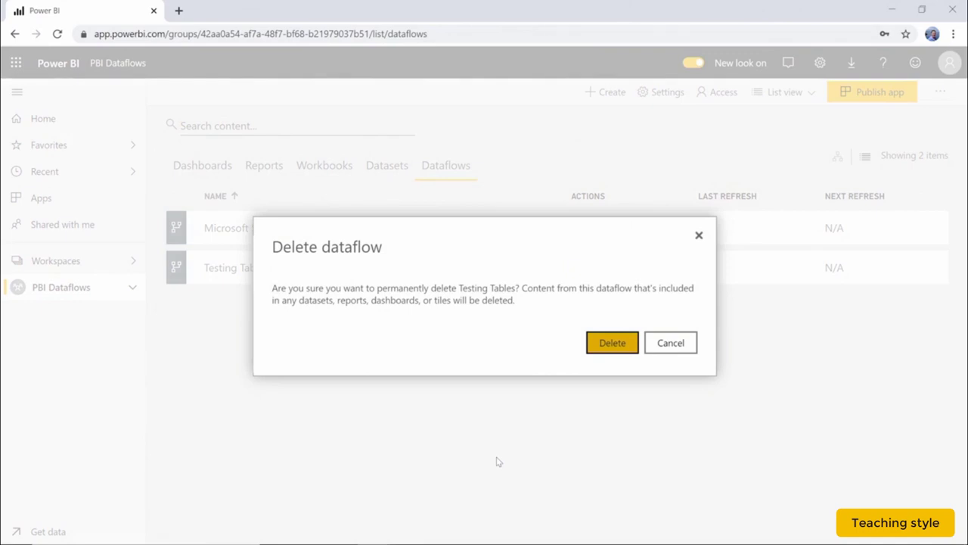
left_click(671, 343)
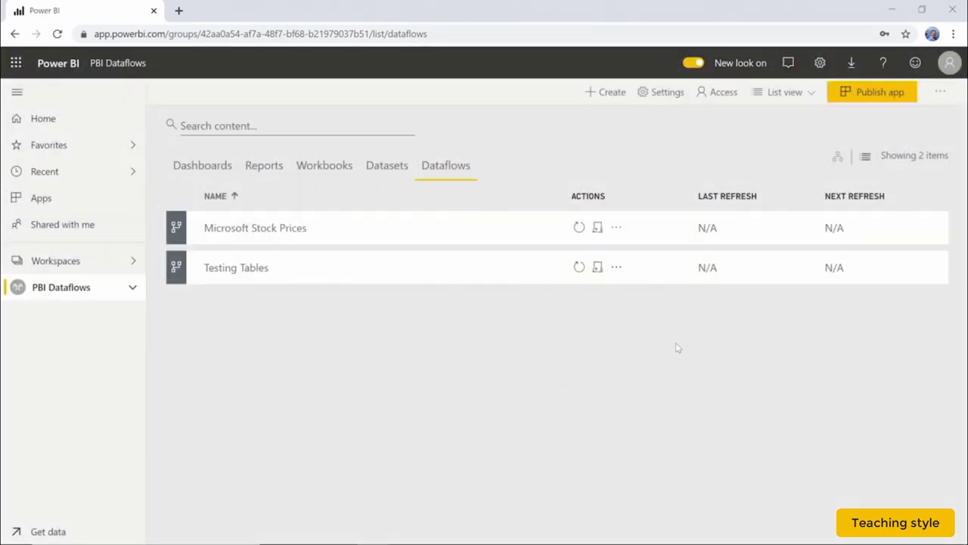
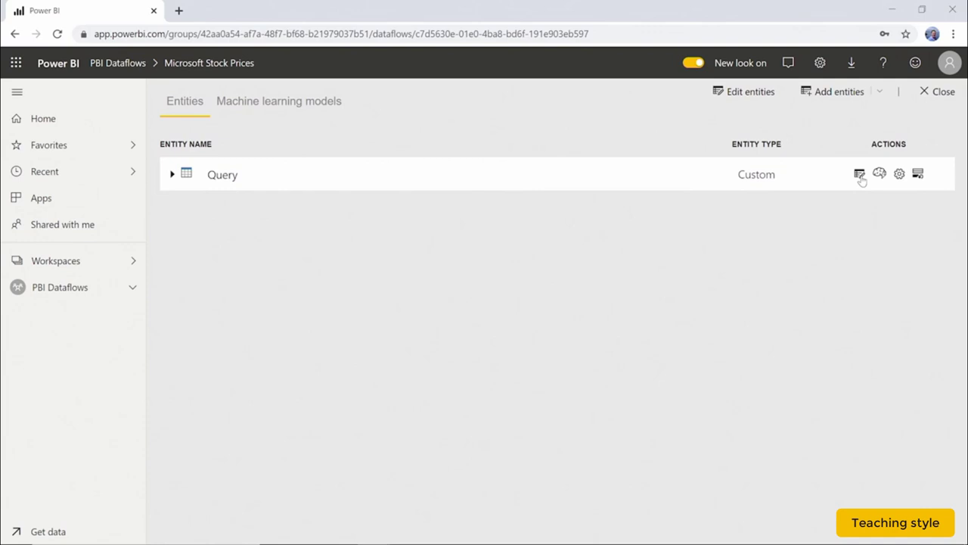
Open the Microsoft Stock Prices query for editing and remove its Replace errors, Transform columns and Convert to table steps
left_click(859, 176)
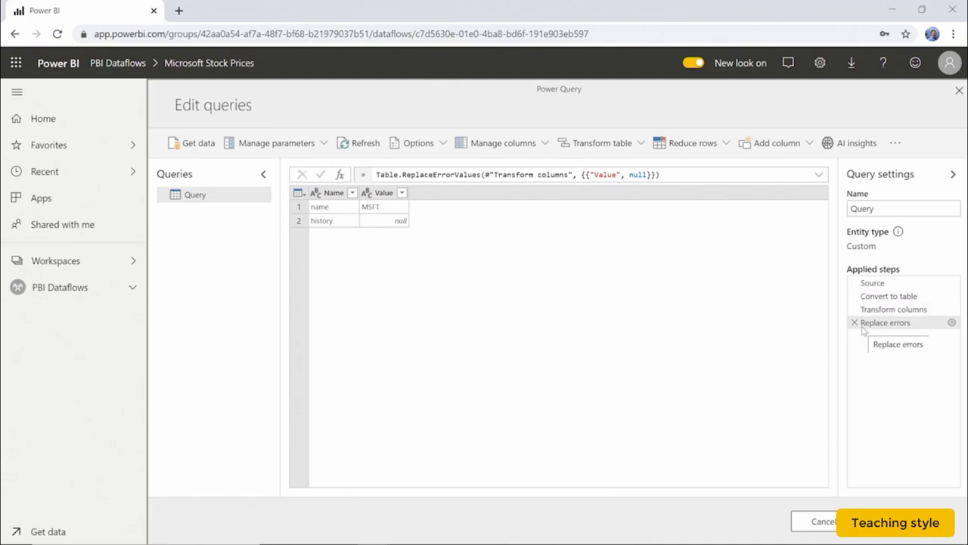
left_click(911, 297)
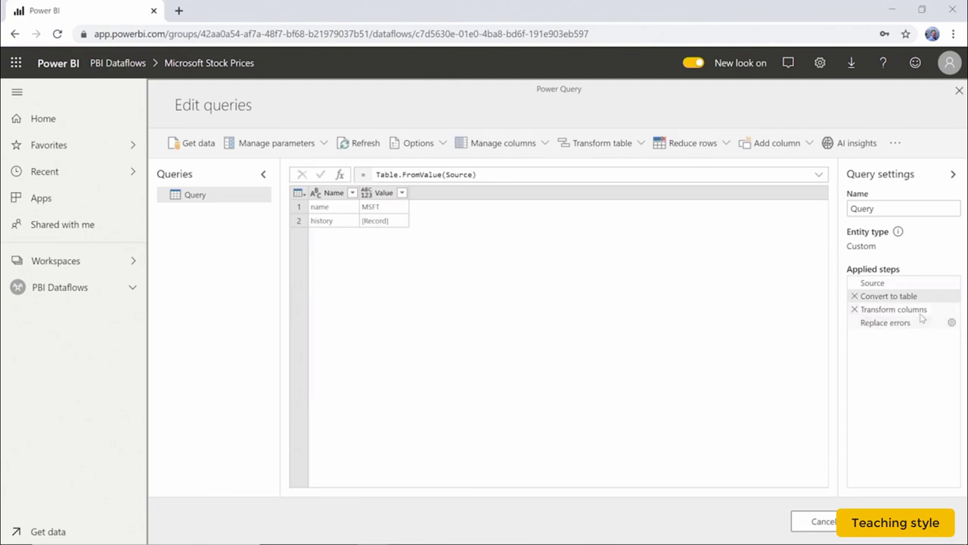
left_click(901, 324)
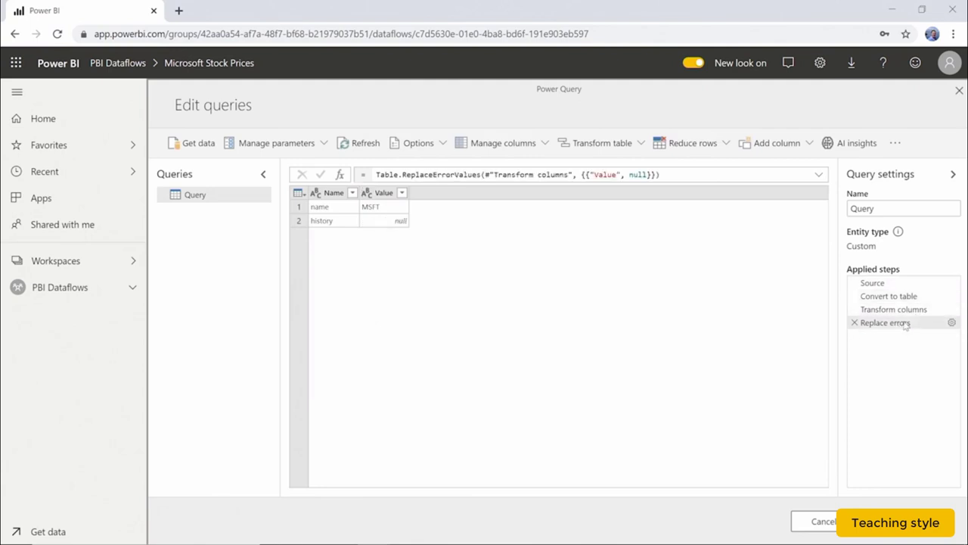
left_click(855, 322)
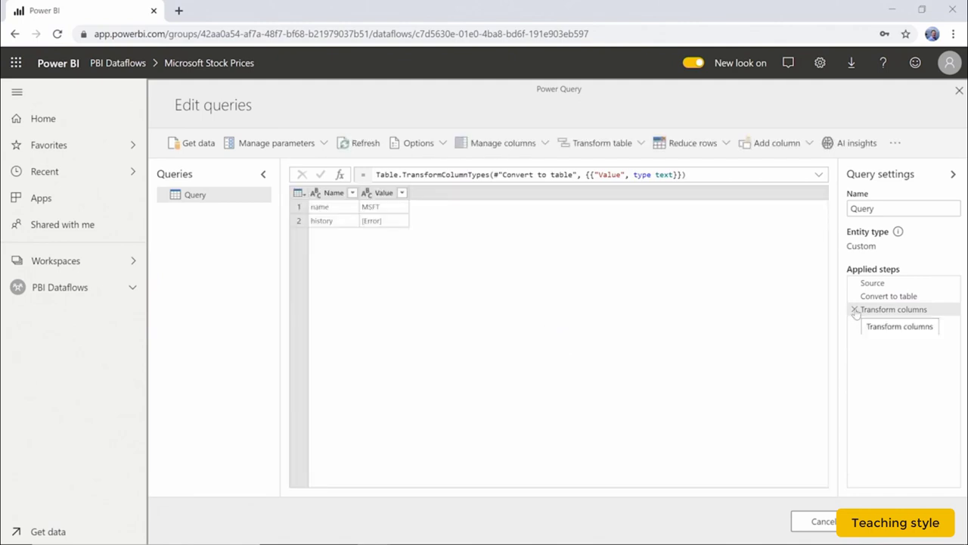
left_click(855, 310)
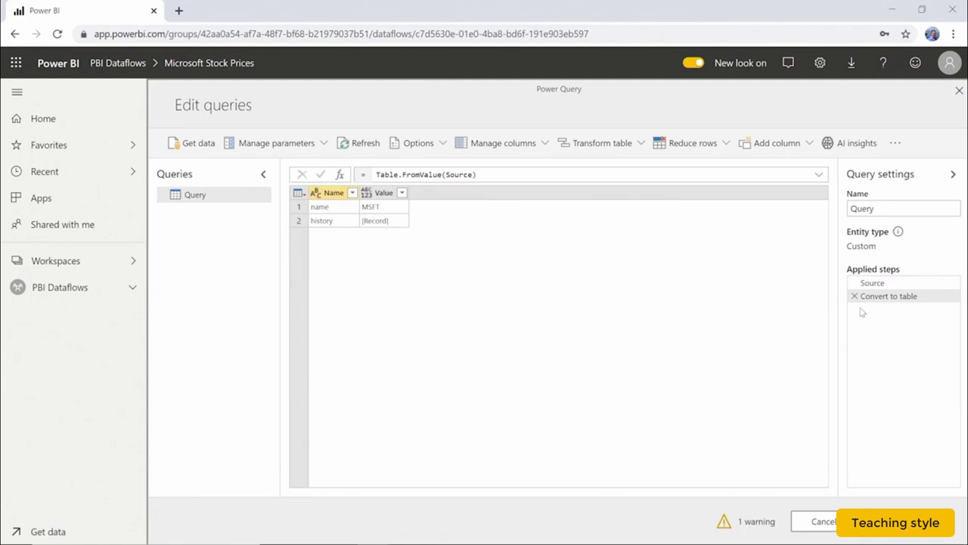
left_click(893, 286)
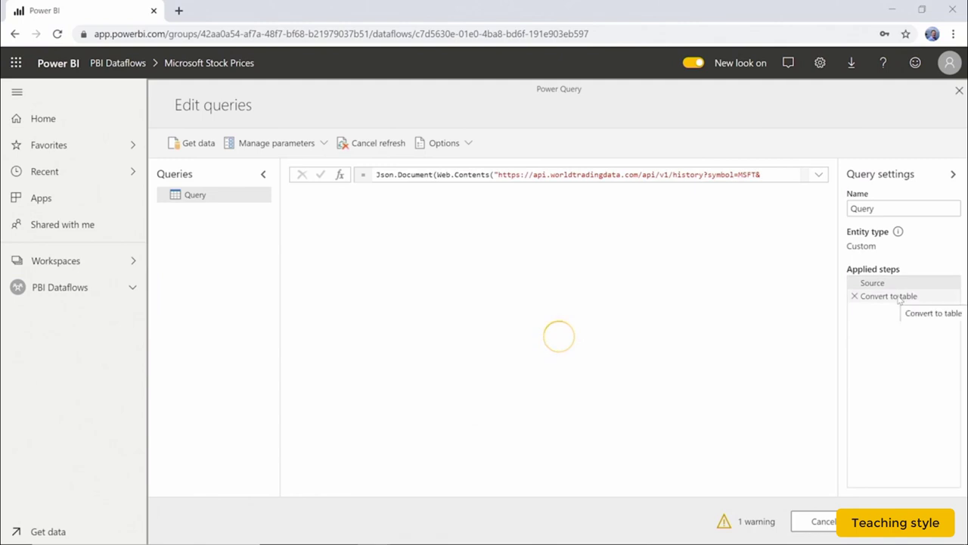
left_click(855, 296)
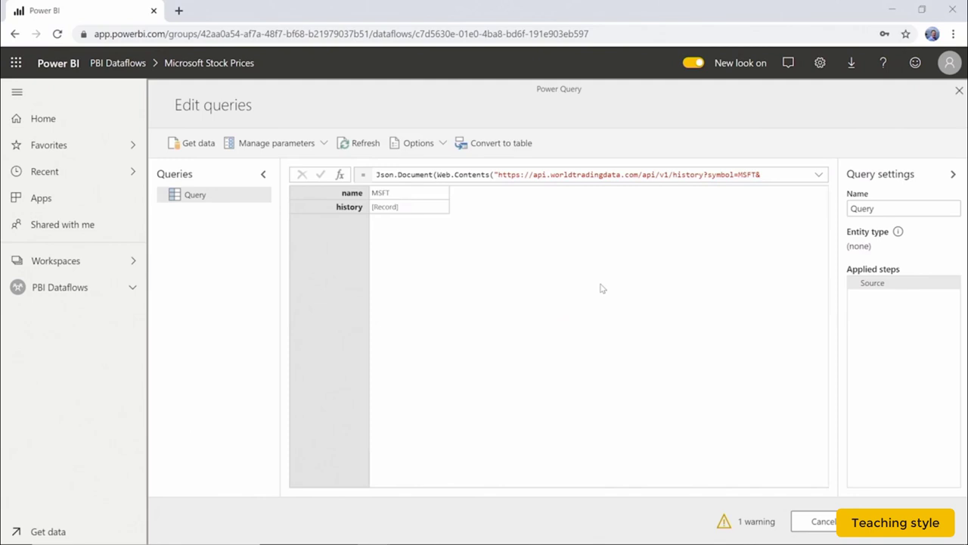
Drill into the history record of the query's source and convert it to a table
left_click(386, 208)
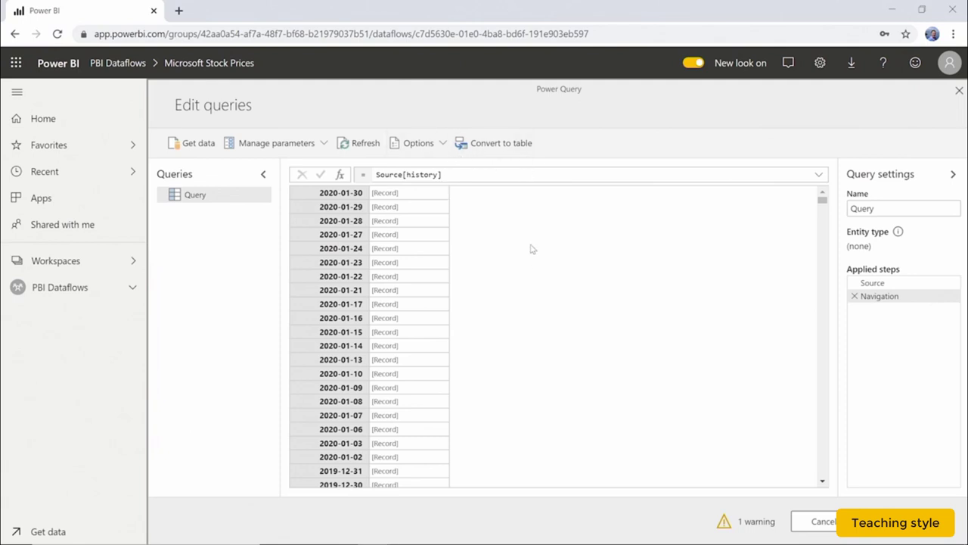
left_click(519, 147)
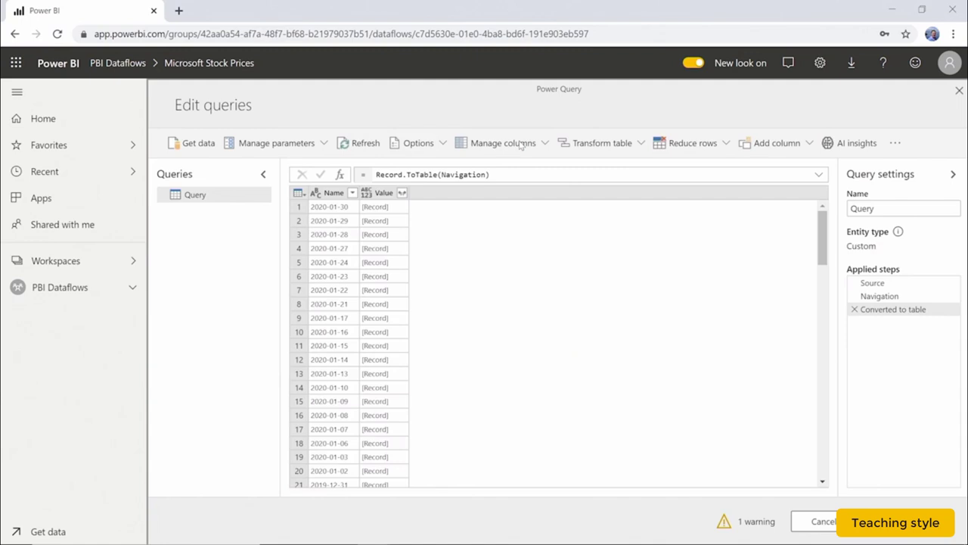
Expand the Value column into open, close, high, low and volume without the original column name as prefix
left_click(403, 193)
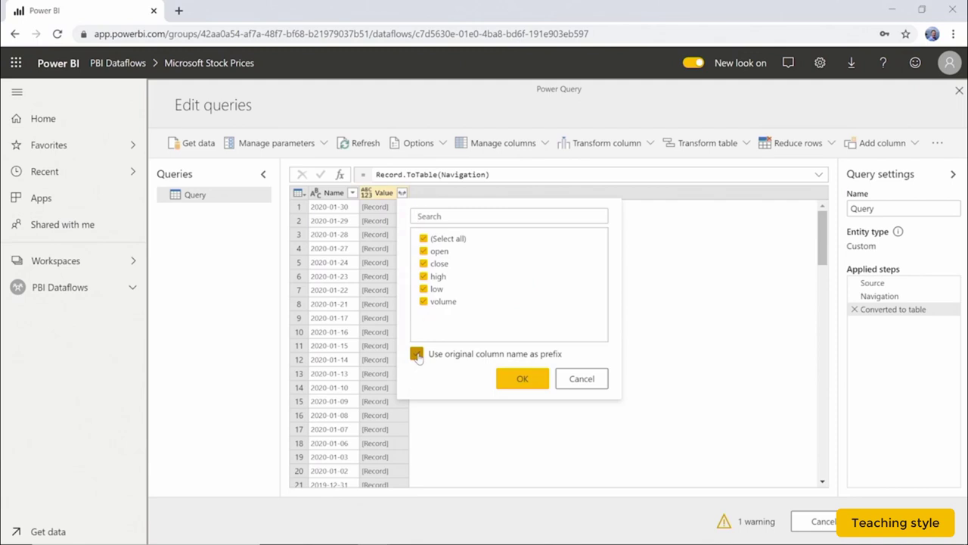
left_click(417, 355)
left_click(529, 381)
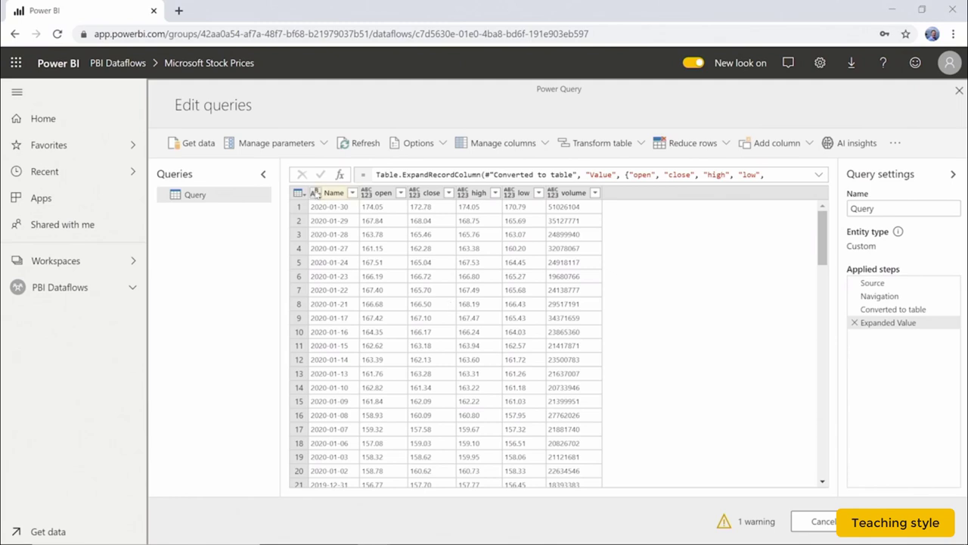
Rename the Name column to "Date"
double_click(334, 193)
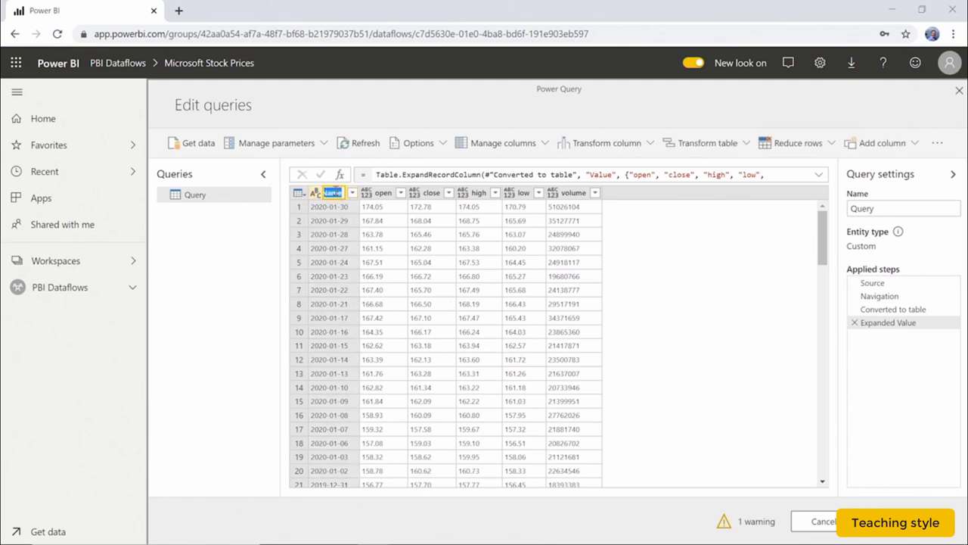
type("Date")
left_click(384, 194)
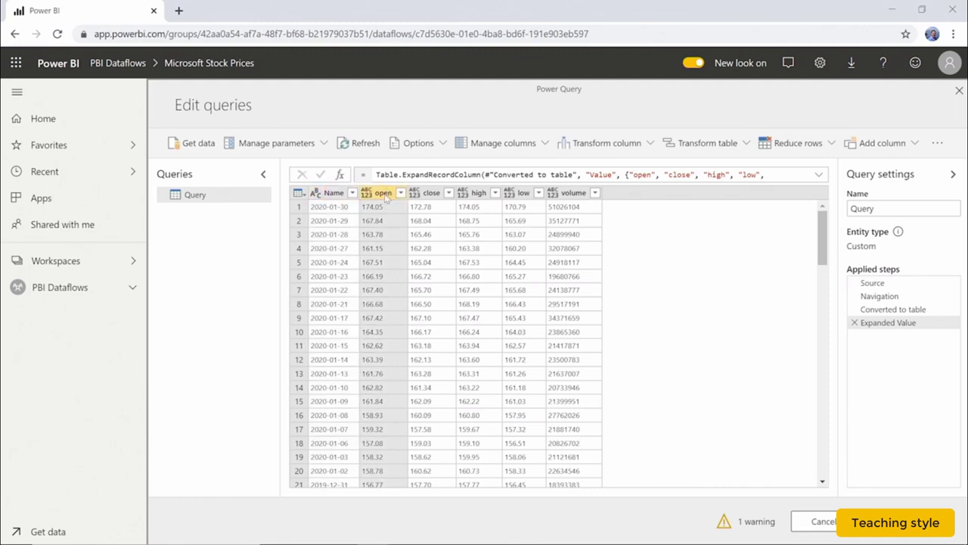
Rename the open column to "Opening Price"
left_click(376, 195)
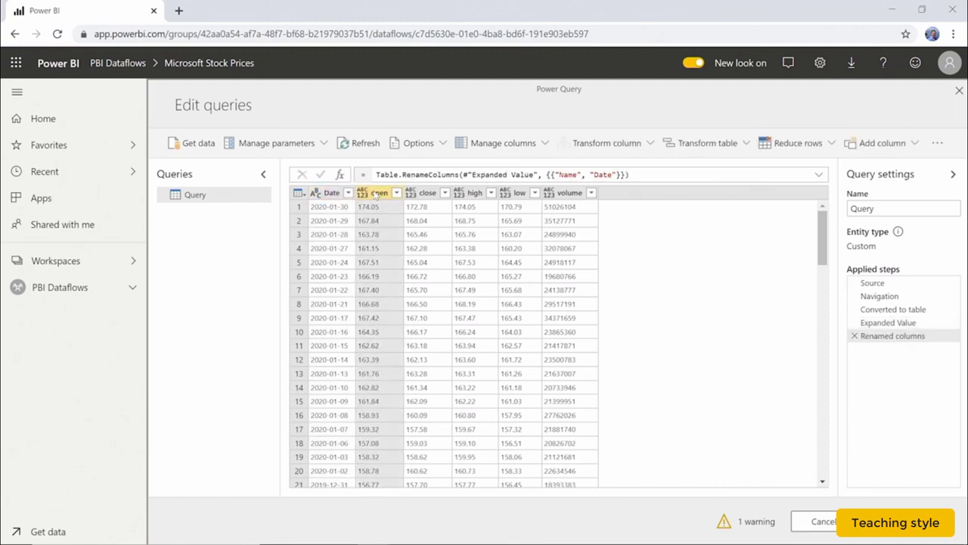
double_click(377, 194)
type("open")
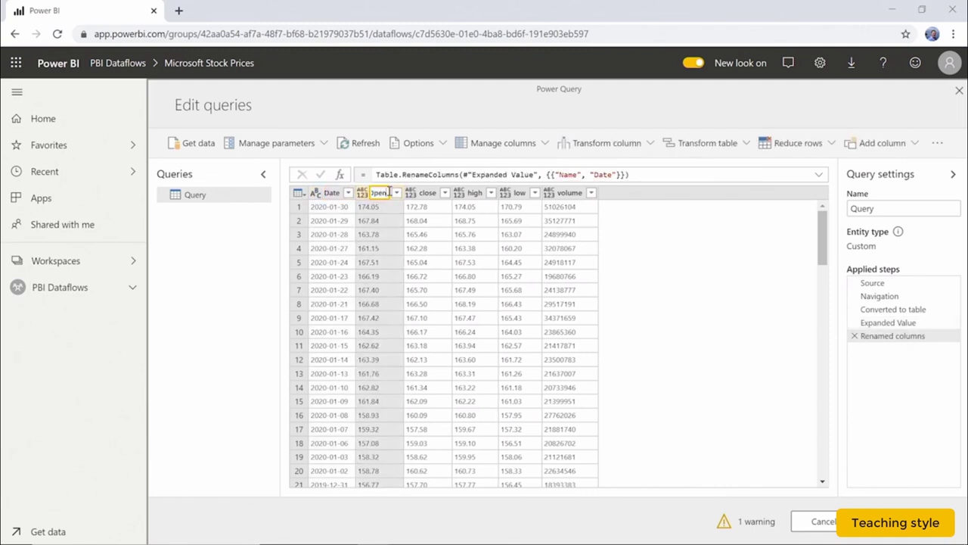
type("ing Price")
key("Return")
Rename the close column to "Closing Price"
left_click(459, 194)
double_click(460, 194)
type("Clo")
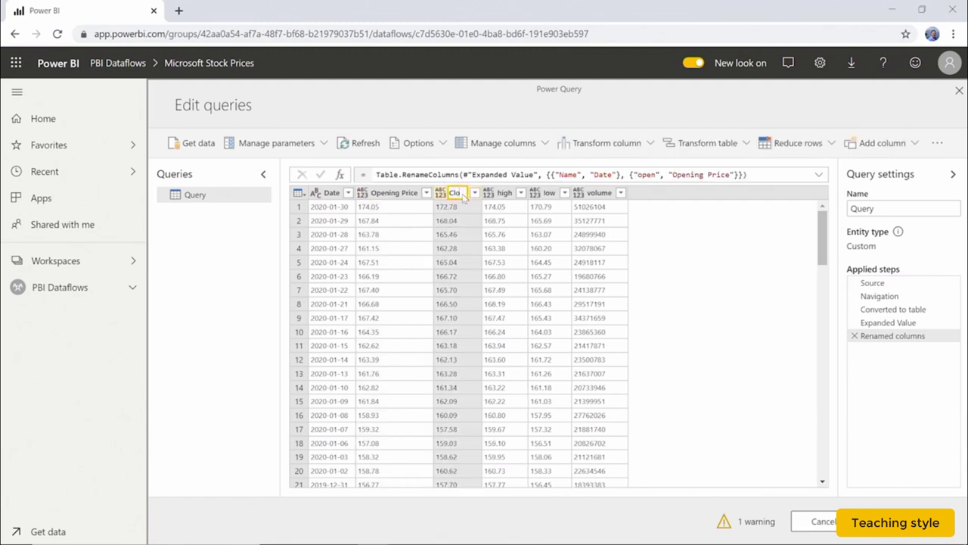
type("sing Price")
key("Return")
Rename the high column to "High Price" and the low column to "Low Price"
double_click(530, 193)
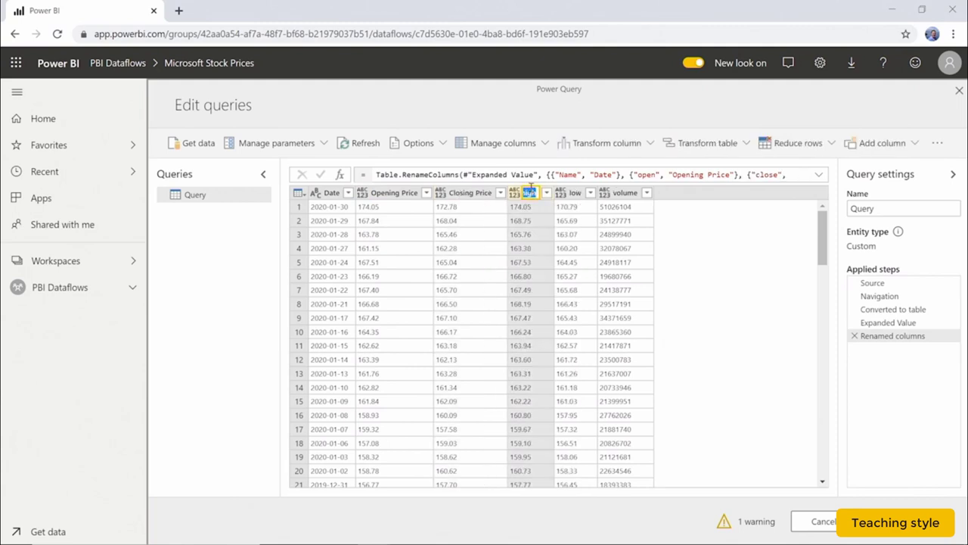
type("High Price")
key("Return")
left_click(594, 193)
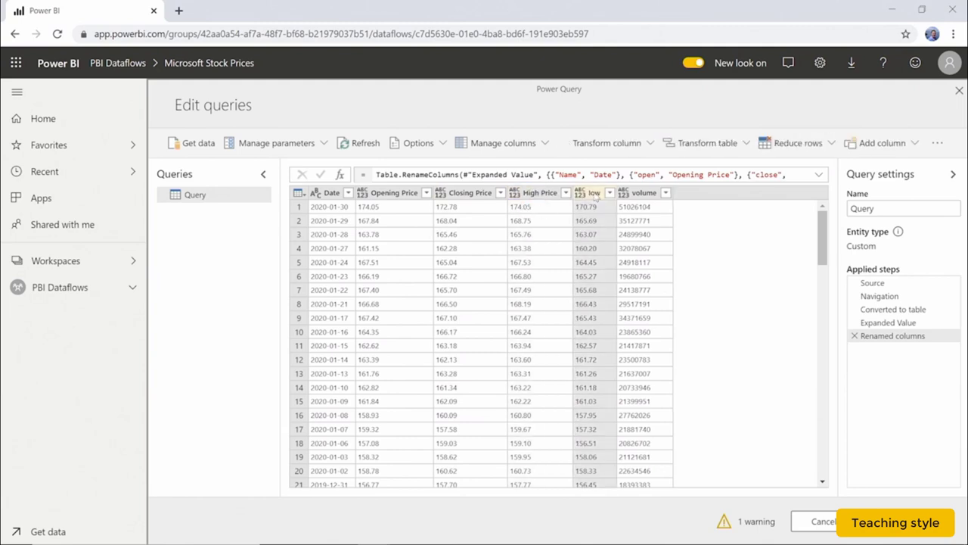
double_click(595, 193)
key("Escape")
type("Low Price")
key("Return")
Rename the volume column to "Volume" with a capital V
double_click(659, 193)
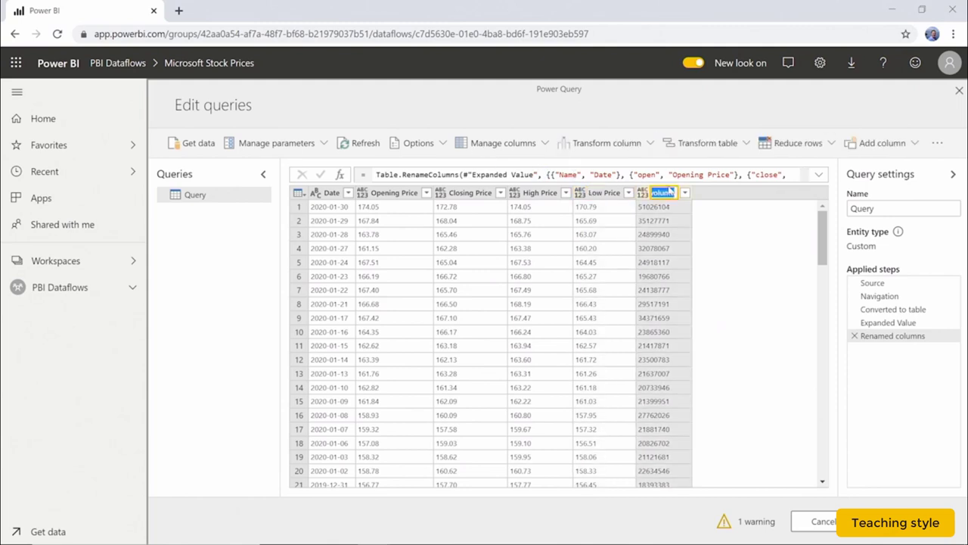
type("Volume")
key("Escape")
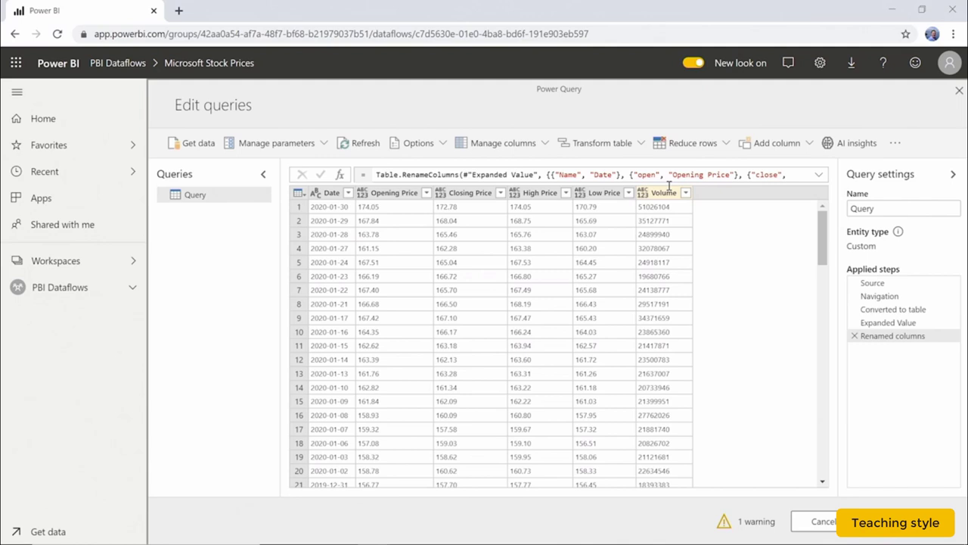
Set the data type of the Date column to Date and of the Opening Price column to Currency
left_click(316, 194)
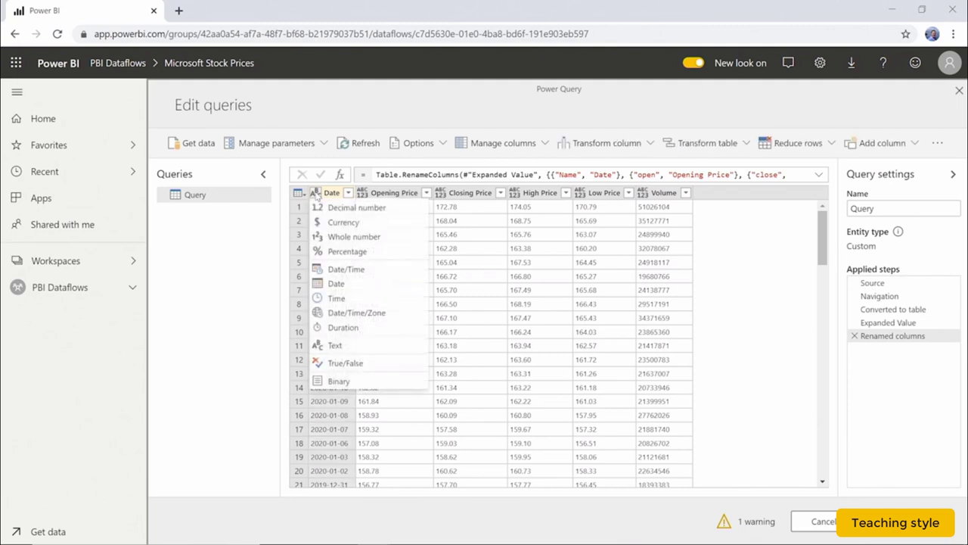
left_click(370, 284)
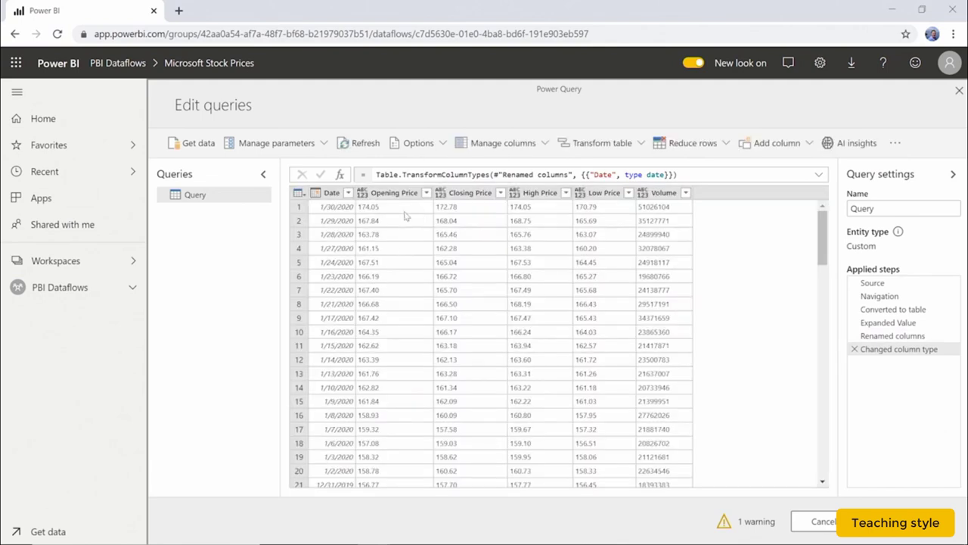
left_click(363, 194)
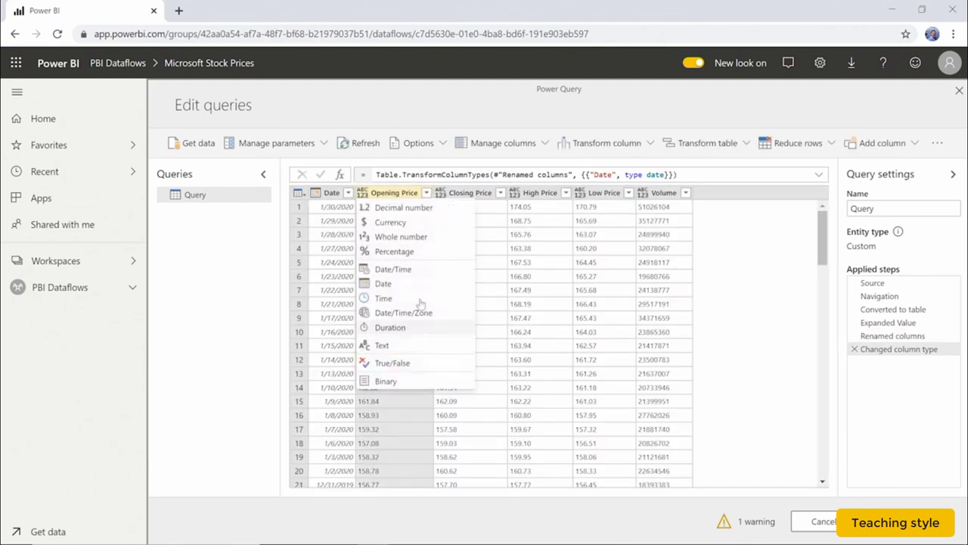
left_click(415, 223)
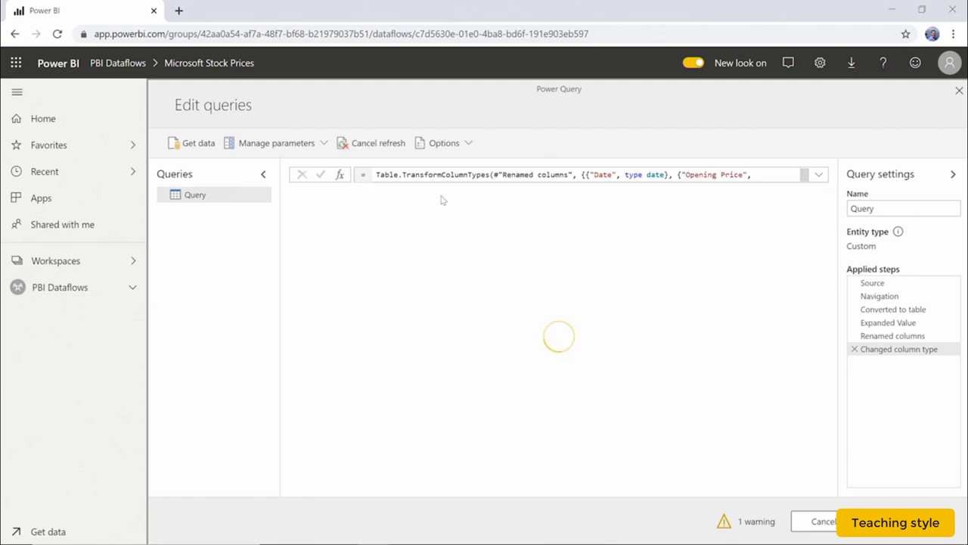
Set the Closing Price, High Price and Low Price columns to the Currency type and the Volume column to Whole number
left_click(412, 193)
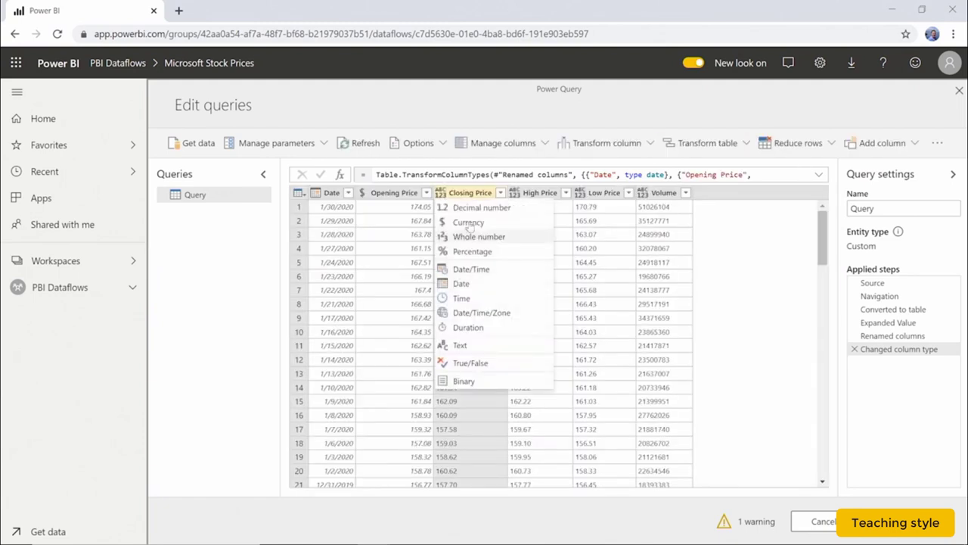
left_click(521, 205)
left_click(567, 194)
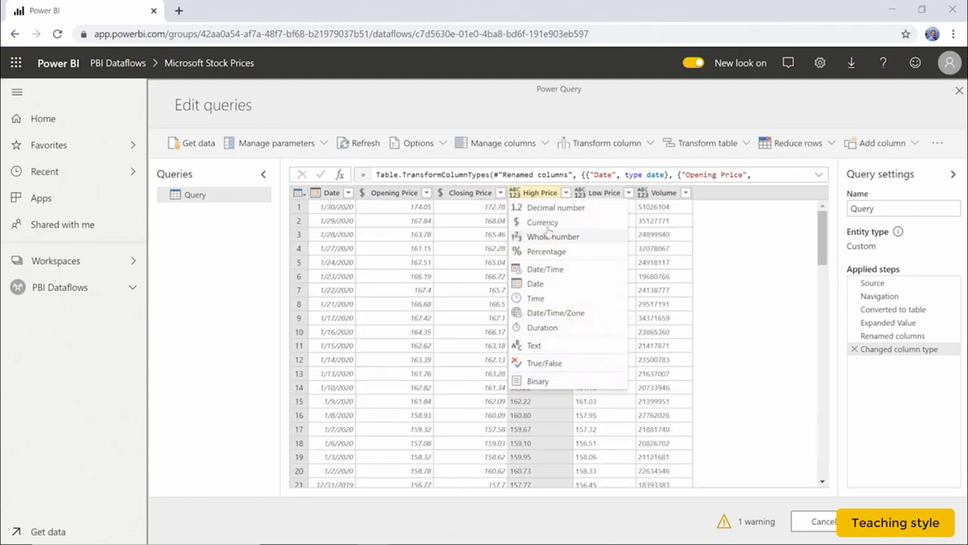
left_click(575, 221)
left_click(614, 193)
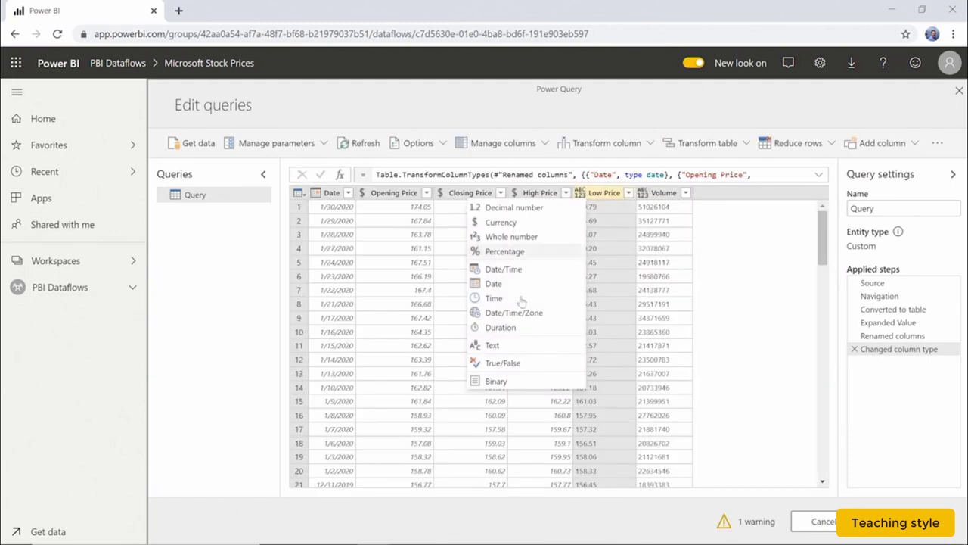
left_click(556, 221)
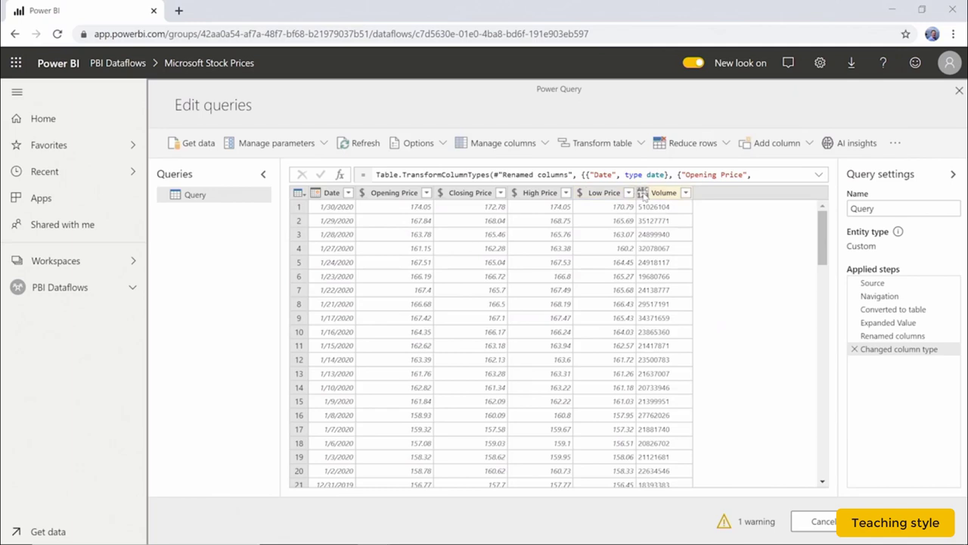
left_click(642, 194)
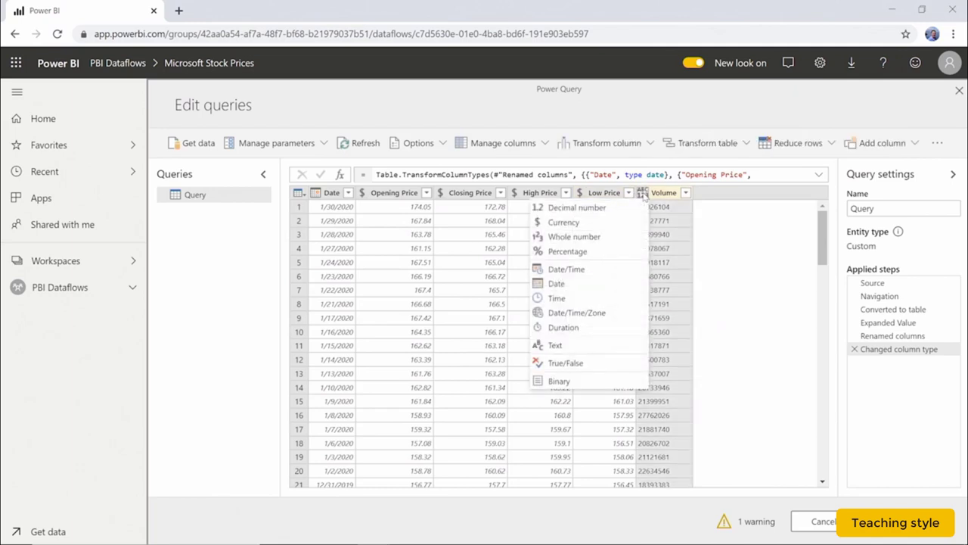
left_click(603, 238)
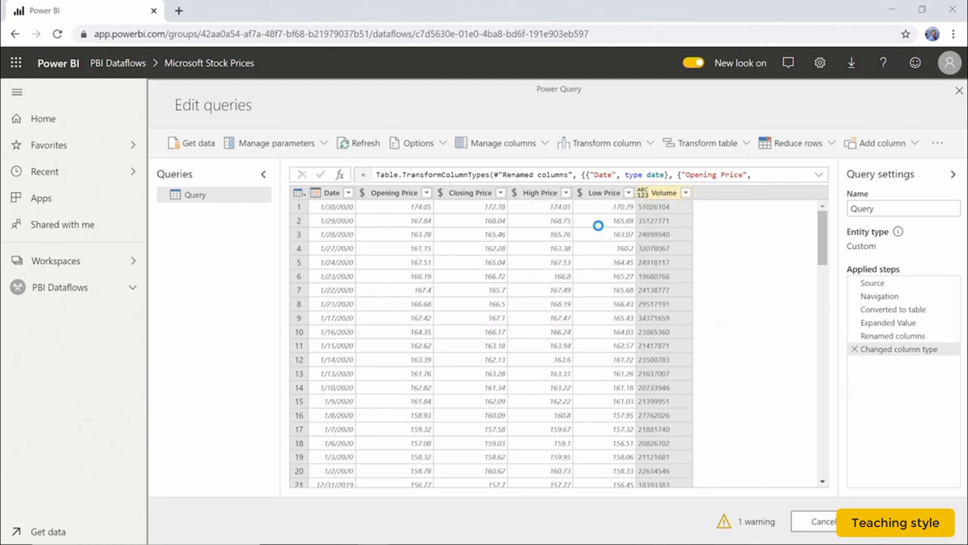
Rename the query as "Microsoft Stock Prices"
left_click(883, 208)
key("BackSpace")
key("BackSpace")
key("BackSpace")
key("BackSpace")
key("BackSpace")
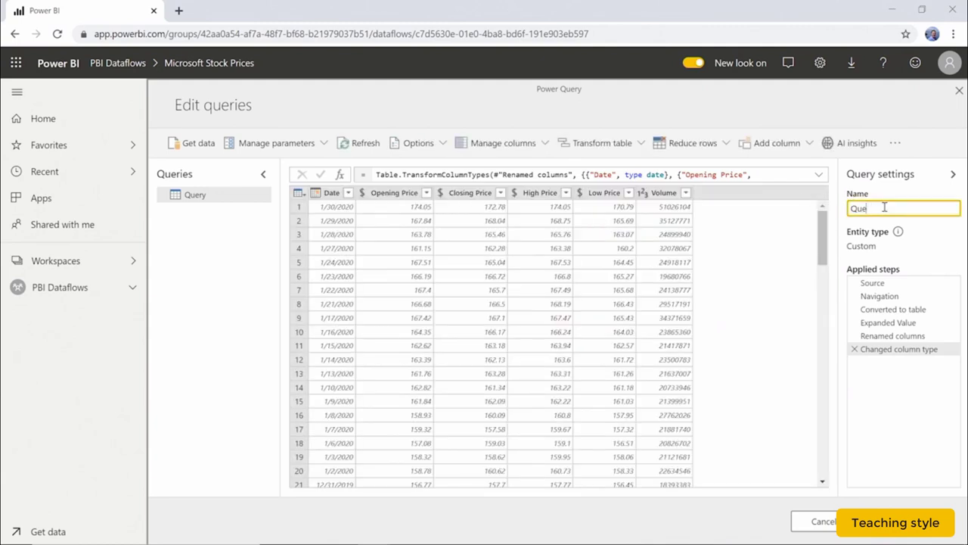
type("Microsoft Stock Prices")
left_click(751, 272)
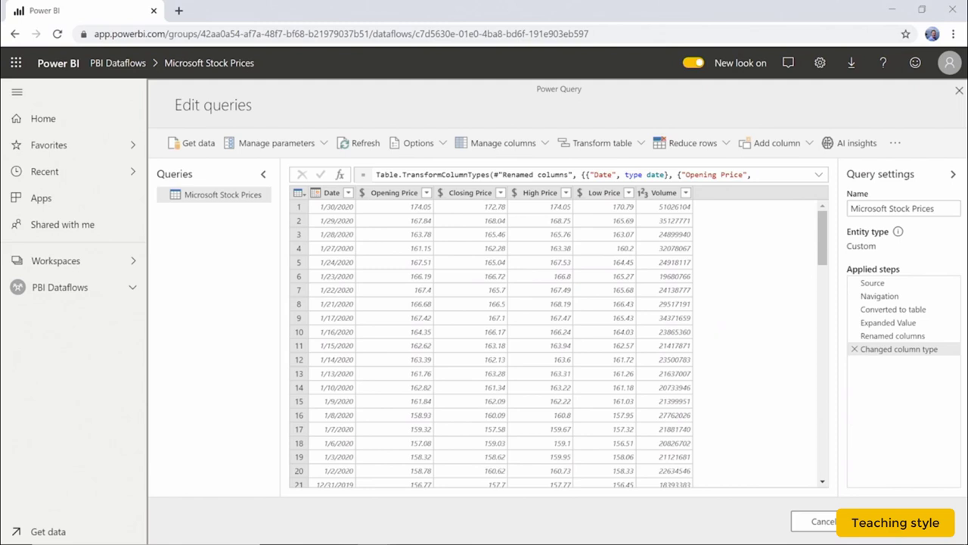
Save the query edits to the dataflow and dismiss the refresh notification without refreshing or scheduling
left_click(901, 522)
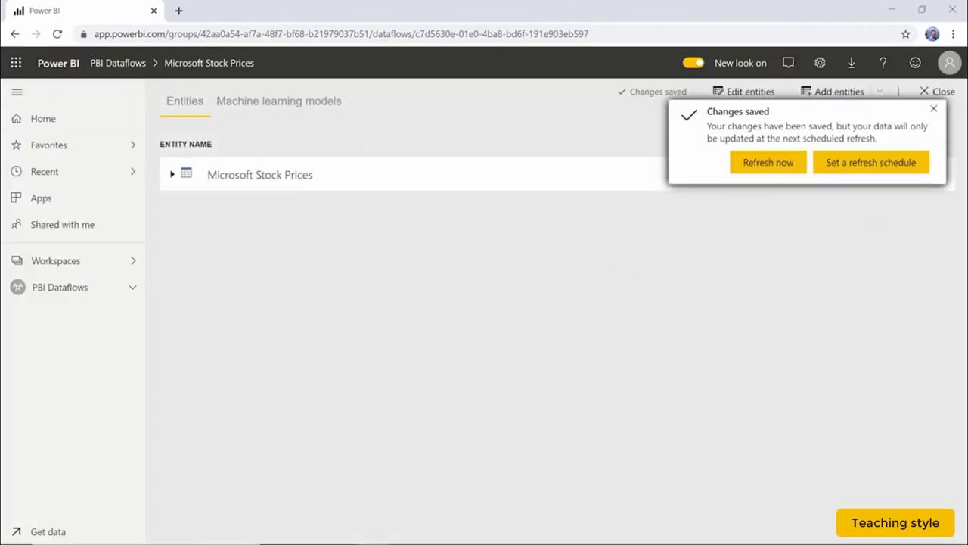
left_click(934, 108)
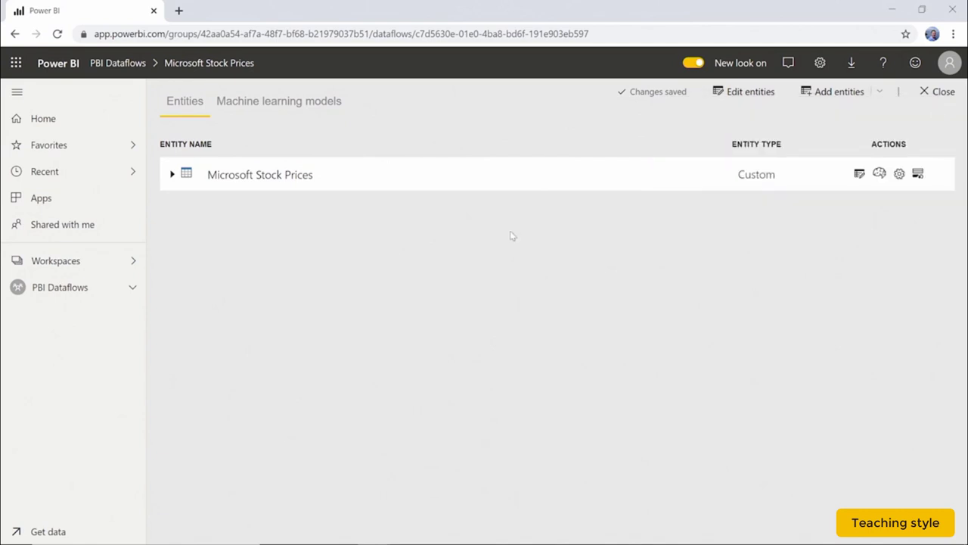